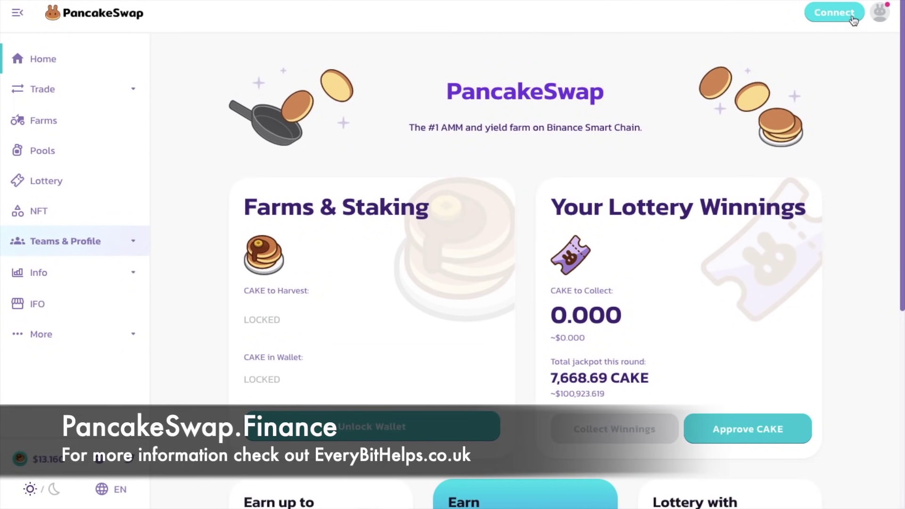
# Show PancakeSwap's wallet connection list, then switch to MetaMask's Account 1, which holds 0 BNB
pyautogui.click(836, 14)
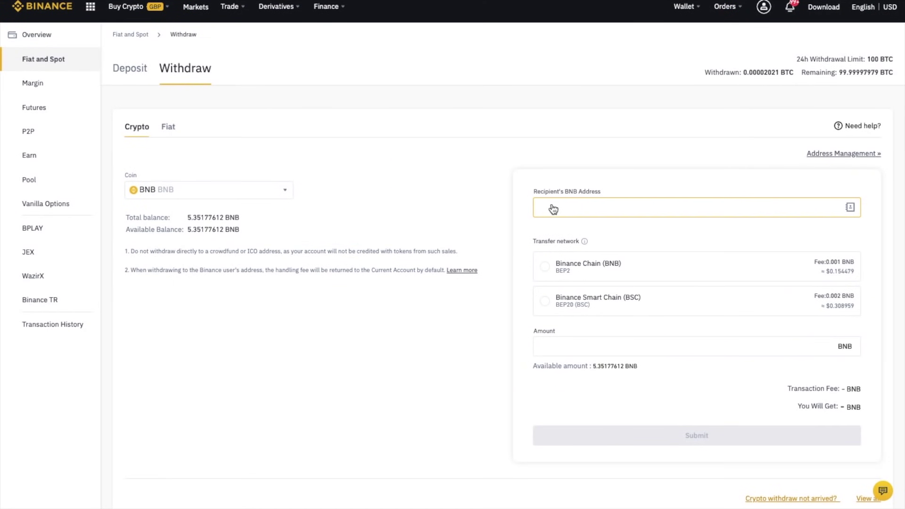
# Withdraw the full 5.35177612 BNB to the pasted MetaMask address over Binance Smart Chain
pyautogui.click(556, 211)
pyautogui.write('0x77F587e5C527687A10c290aBB5a9422edaF86969')
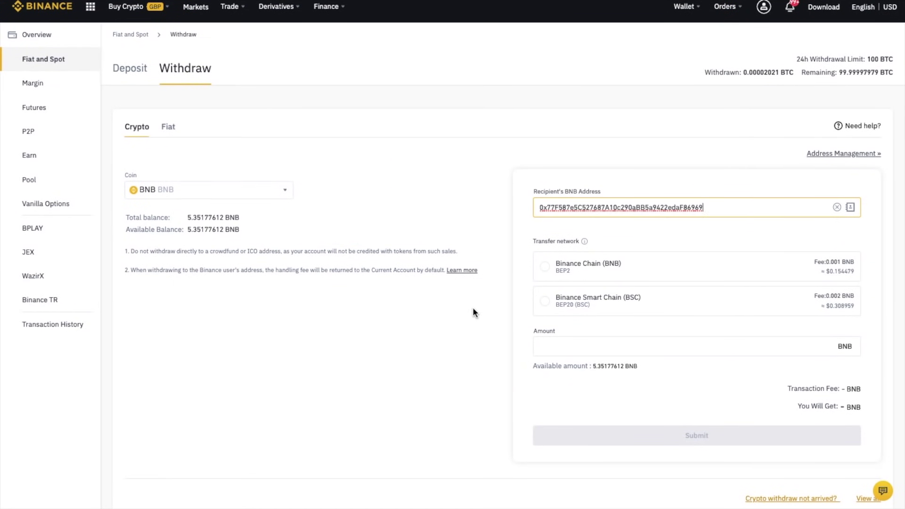
pyautogui.click(545, 301)
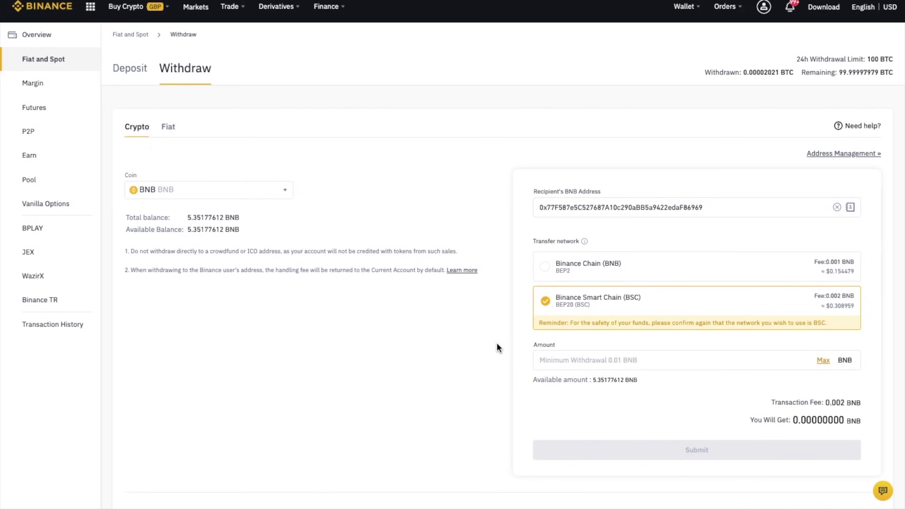
pyautogui.click(824, 360)
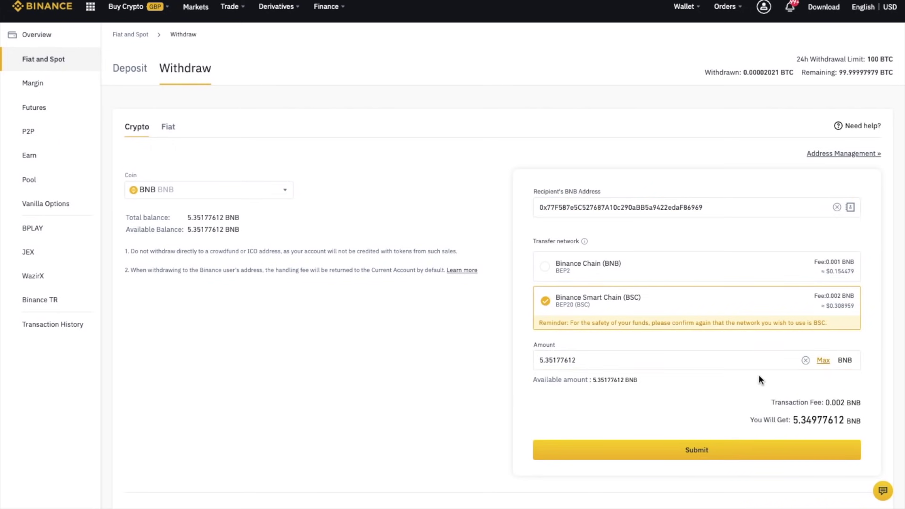
pyautogui.click(696, 450)
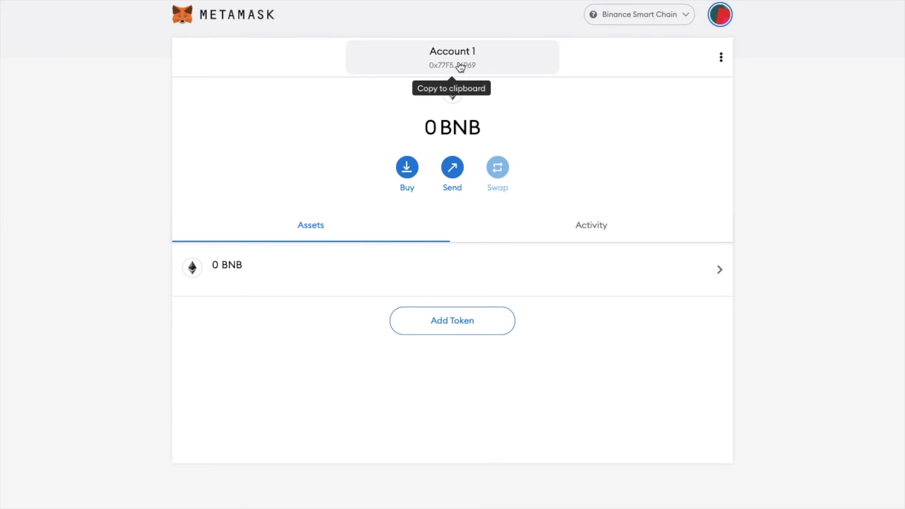
# Fill a Max withdrawal of 102.62357100 CAKE to the copied MetaMask address
pyautogui.click(460, 66)
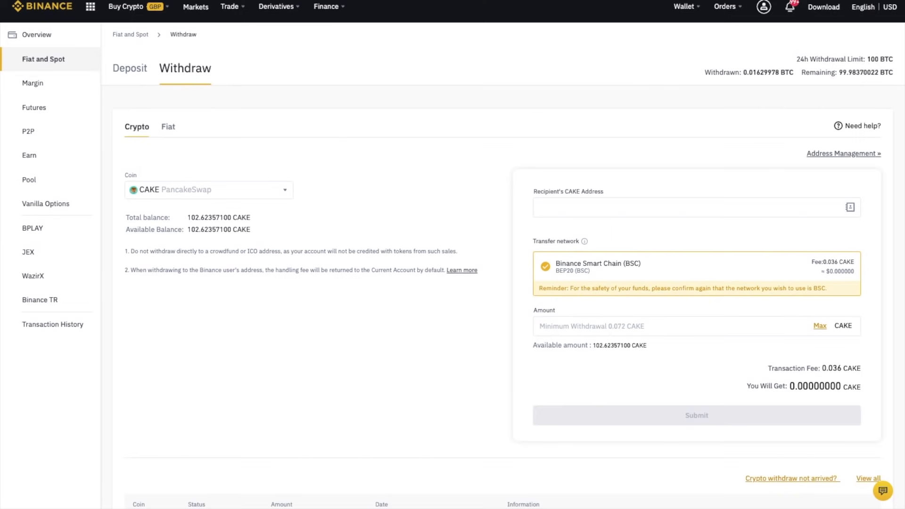
pyautogui.click(544, 211)
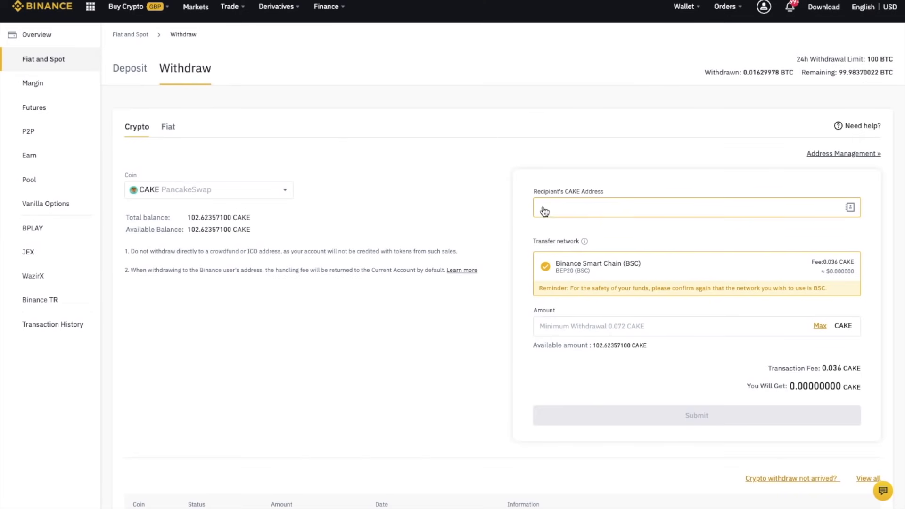
pyautogui.hotkey('ctrl', 'v')
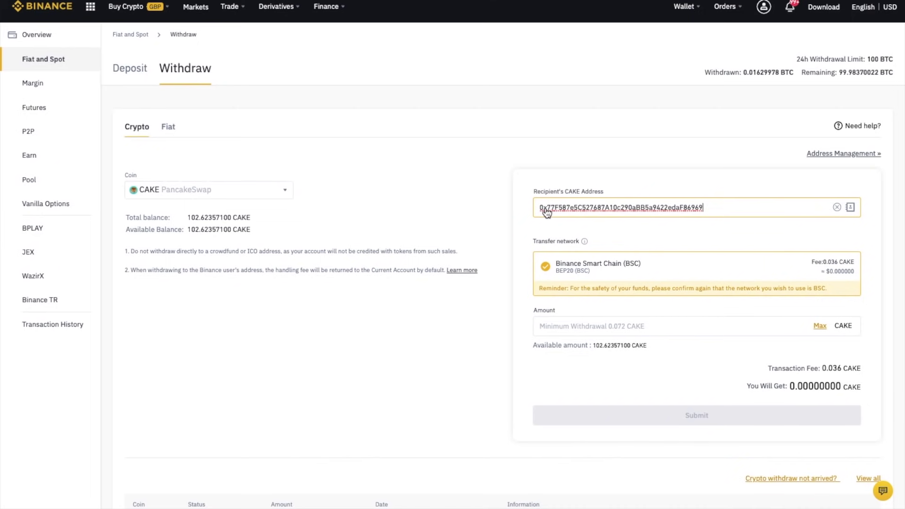
pyautogui.click(488, 329)
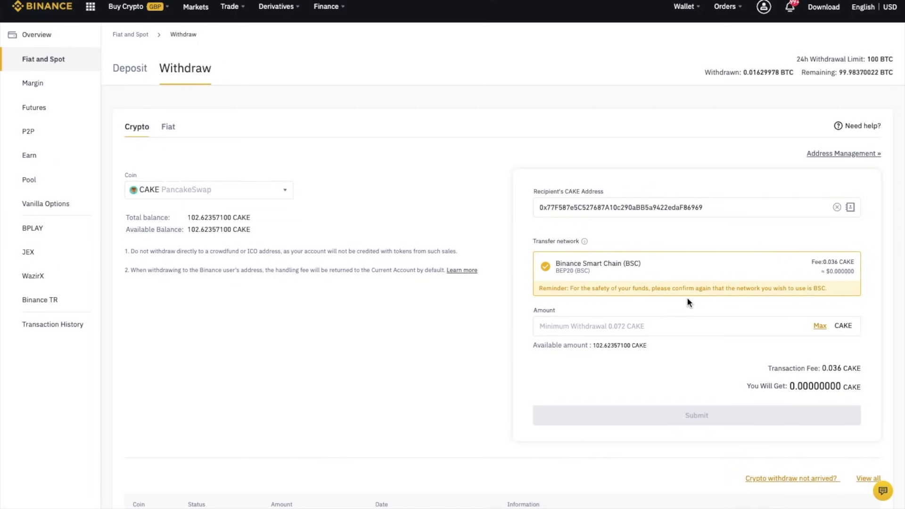
pyautogui.click(820, 326)
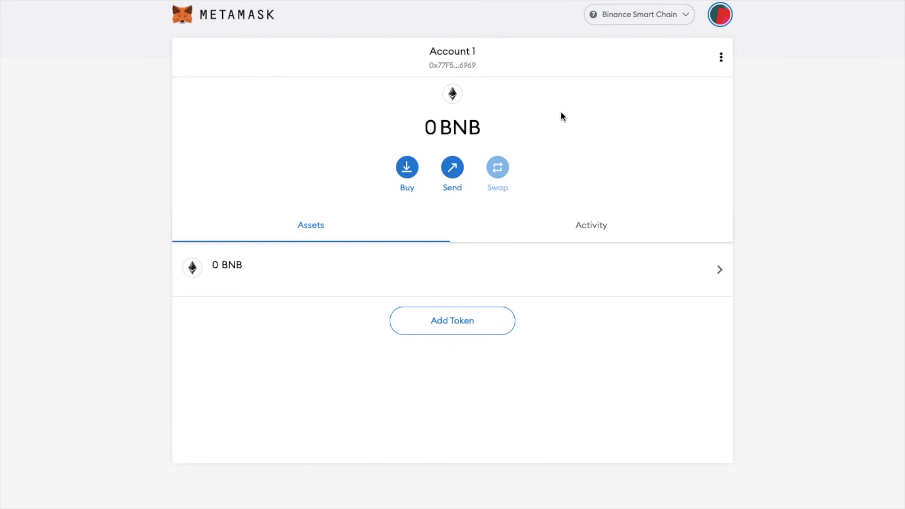
# Open the wallet's address on BscScan and list its BEP-20 token holdings
pyautogui.click(721, 58)
pyautogui.click(725, 109)
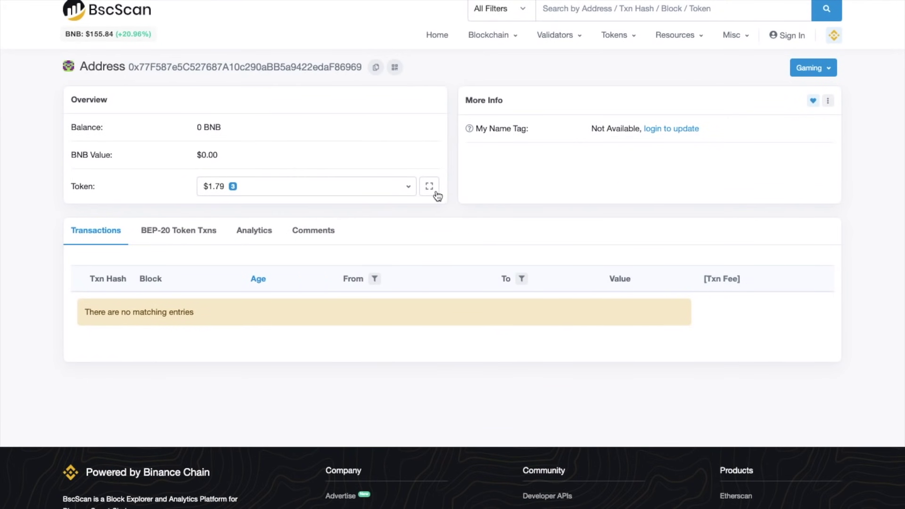
pyautogui.click(409, 188)
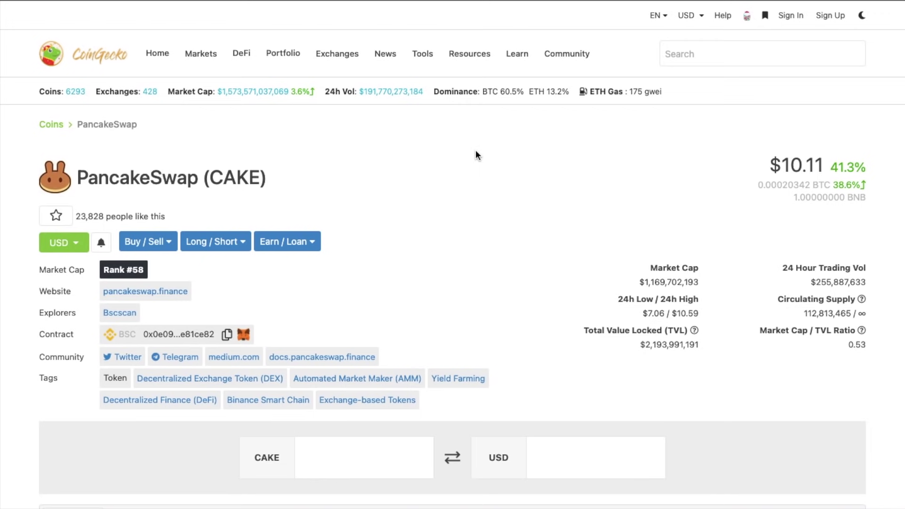
# Add the CAKE token to MetaMask from CoinGecko's PancakeSwap contract entry
pyautogui.click(243, 335)
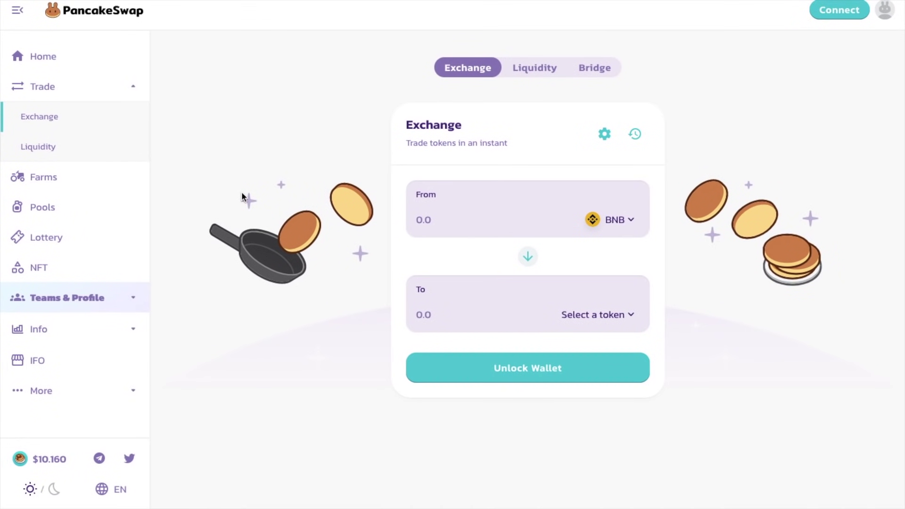
# Connect MetaMask, showing 5.34933 BNB, and enter 1 BNB as the amount to swap
pyautogui.click(439, 219)
pyautogui.click(830, 16)
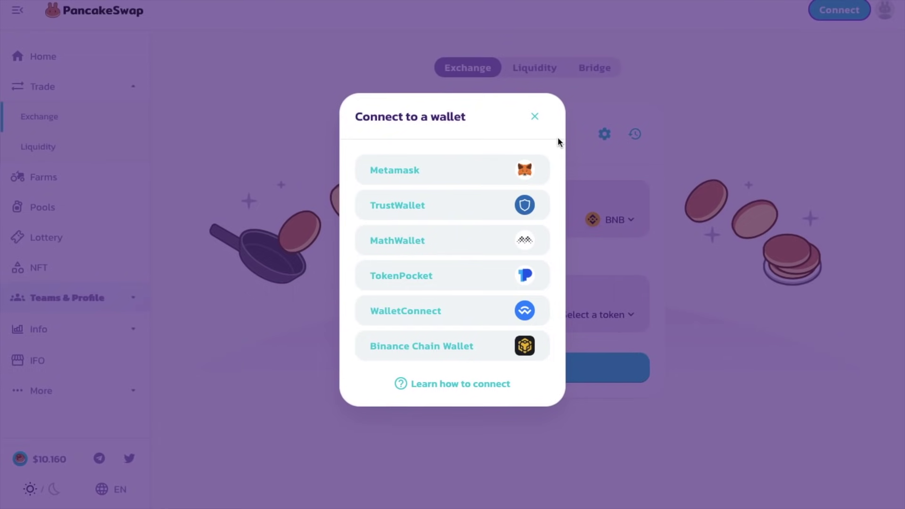
pyautogui.click(507, 170)
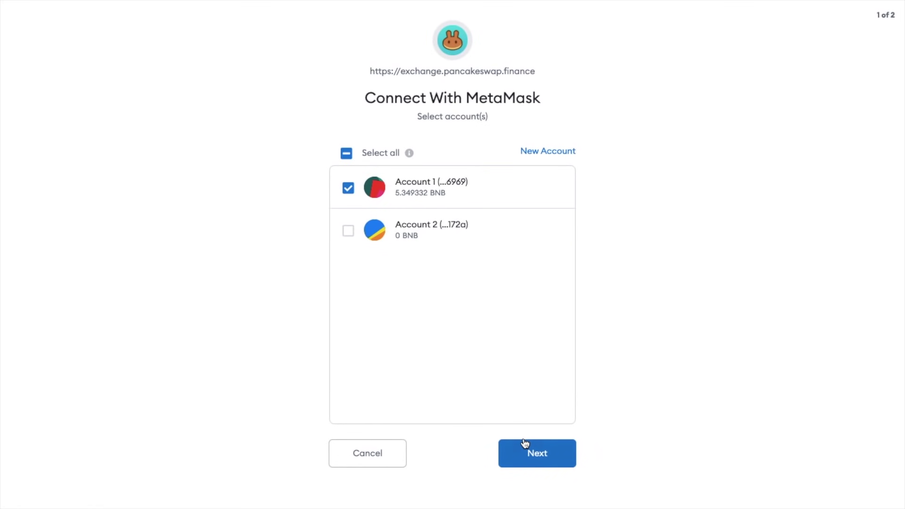
pyautogui.click(535, 451)
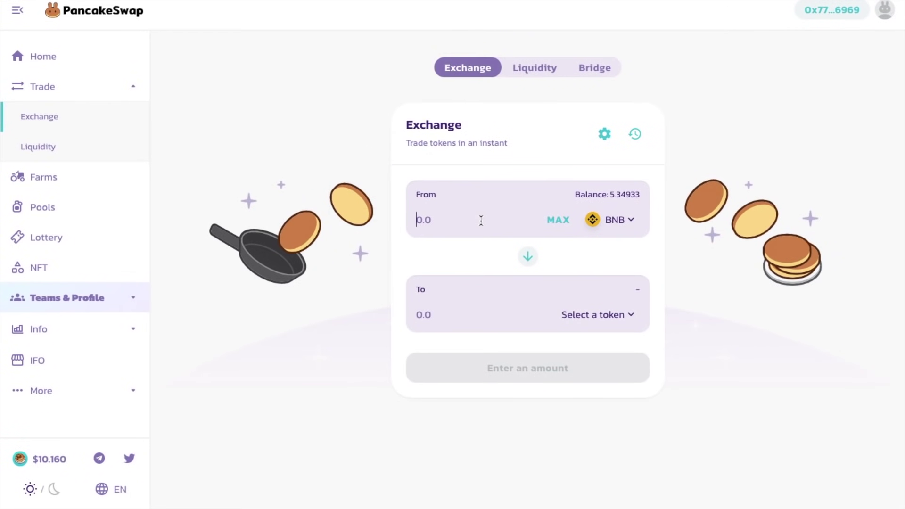
pyautogui.write('1')
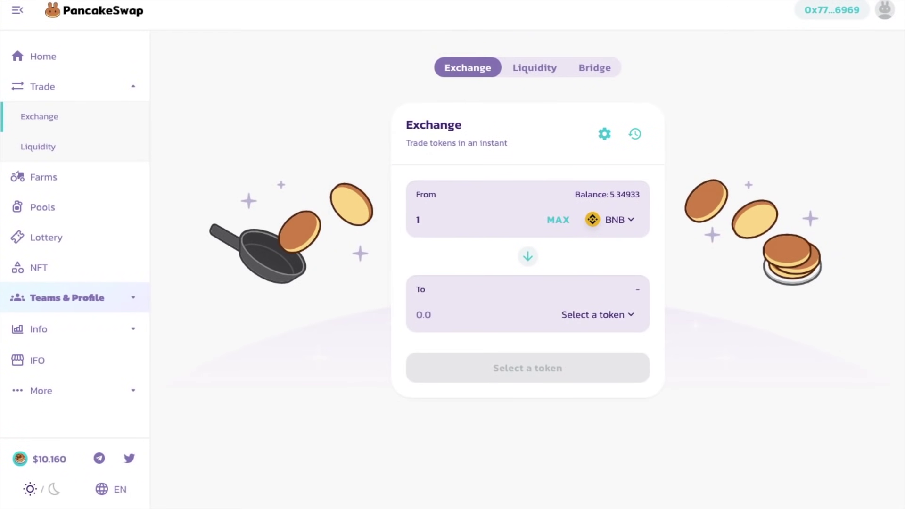
# Choose CAKE as the token to receive, quoting 15.1774 CAKE for 1 BNB
pyautogui.click(586, 313)
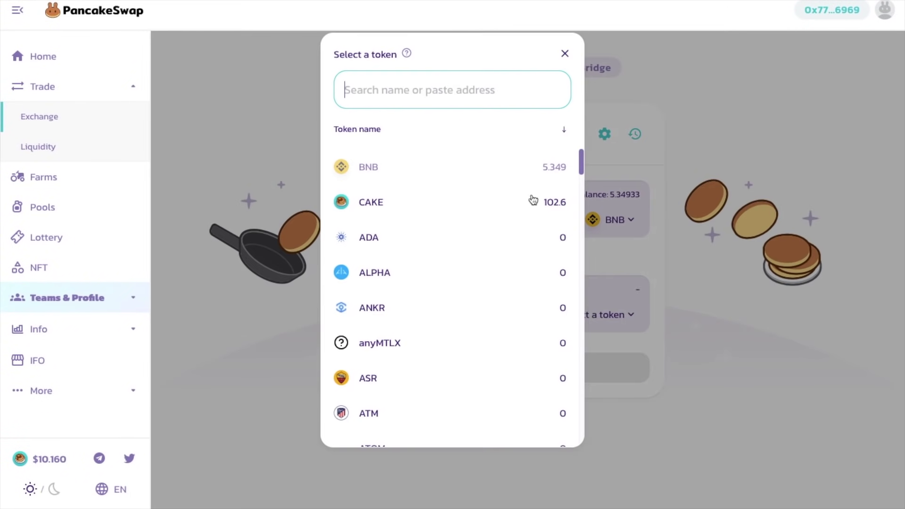
pyautogui.click(508, 206)
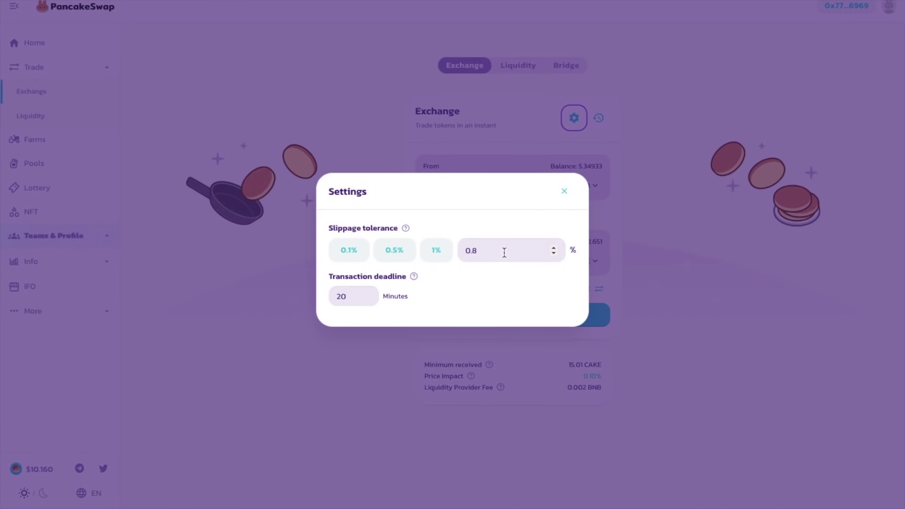
# Confirm the 1 BNB to CAKE swap in PancakeSwap and approve it in MetaMask
pyautogui.click(561, 198)
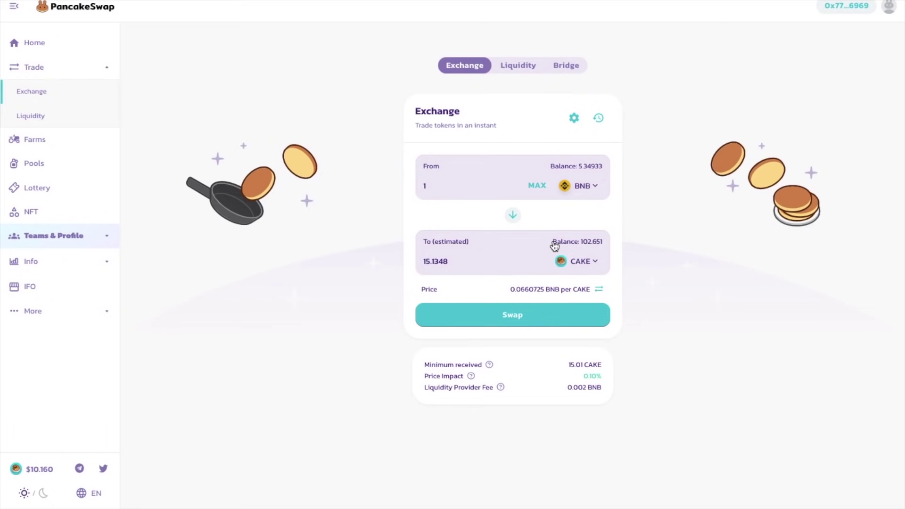
pyautogui.click(512, 320)
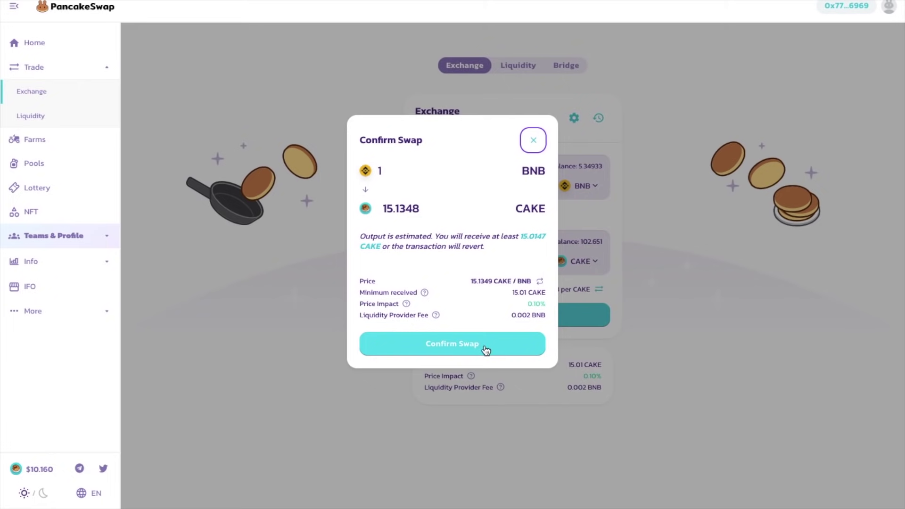
pyautogui.click(485, 348)
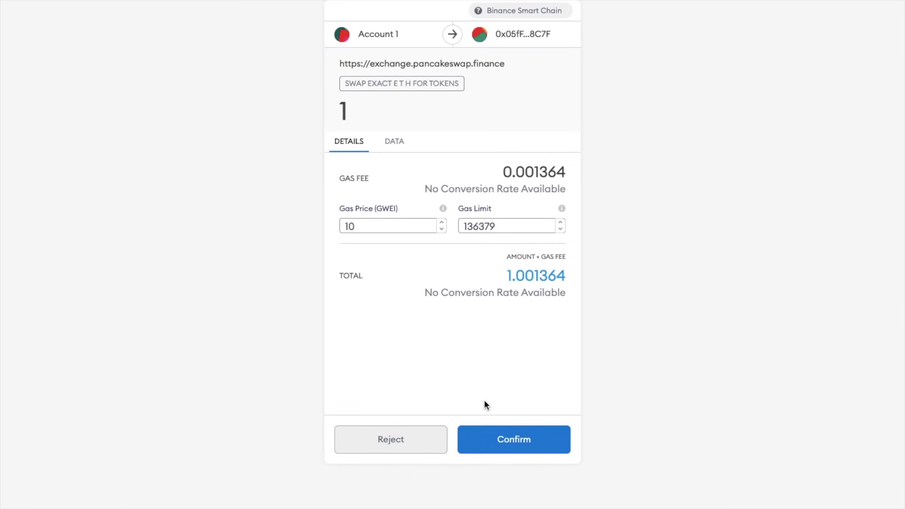
pyautogui.click(504, 442)
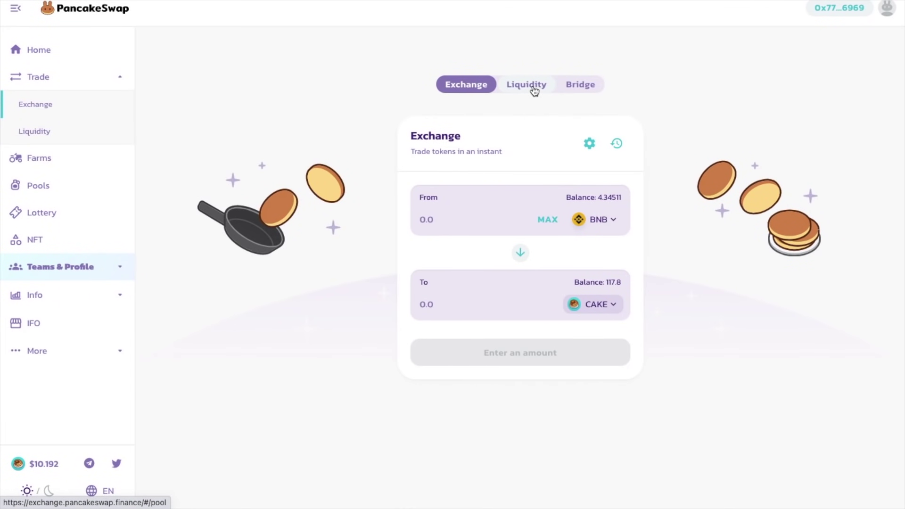
# Start a new liquidity position pairing CAKE with BNB
pyautogui.click(526, 85)
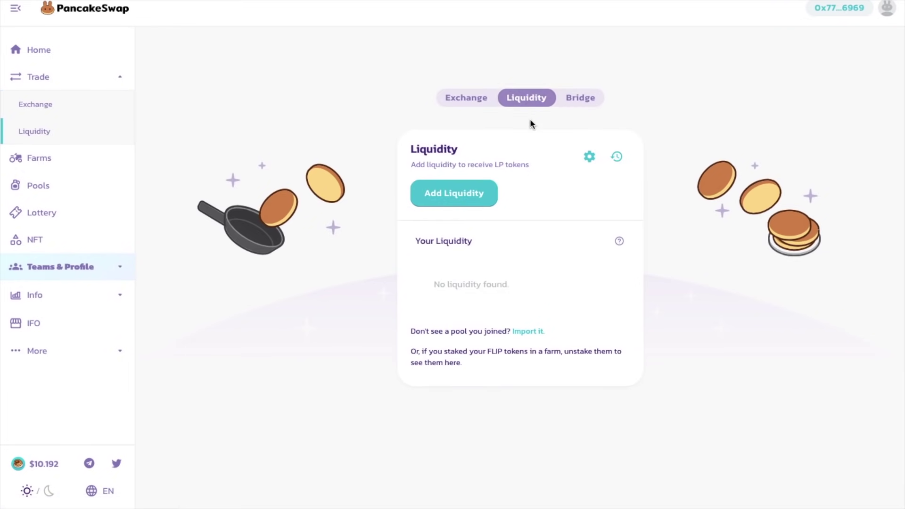
pyautogui.click(477, 192)
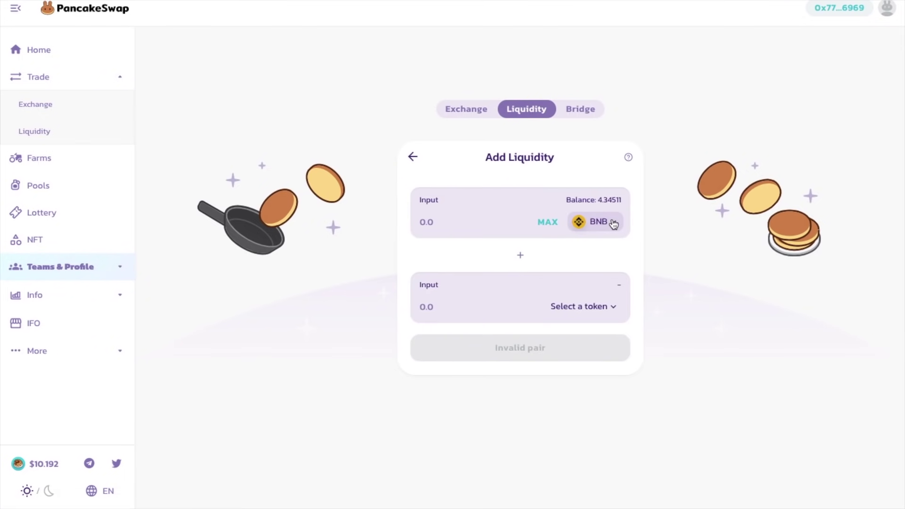
pyautogui.click(610, 306)
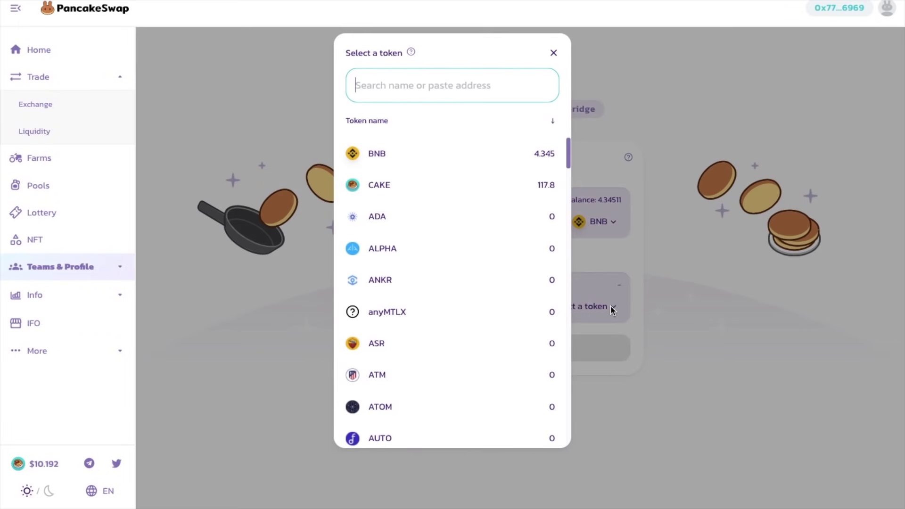
pyautogui.click(504, 192)
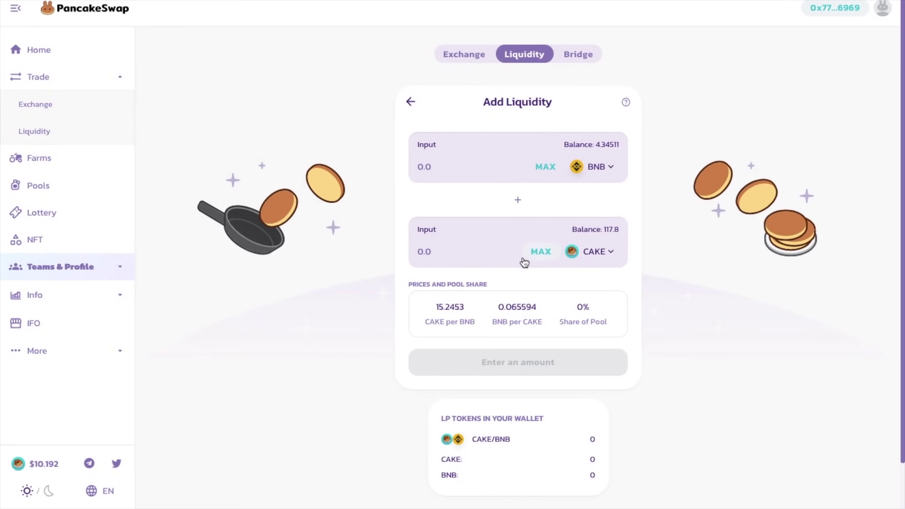
# Enter 4 BNB against 60.9628 CAKE and request approval to spend CAKE
pyautogui.click(542, 252)
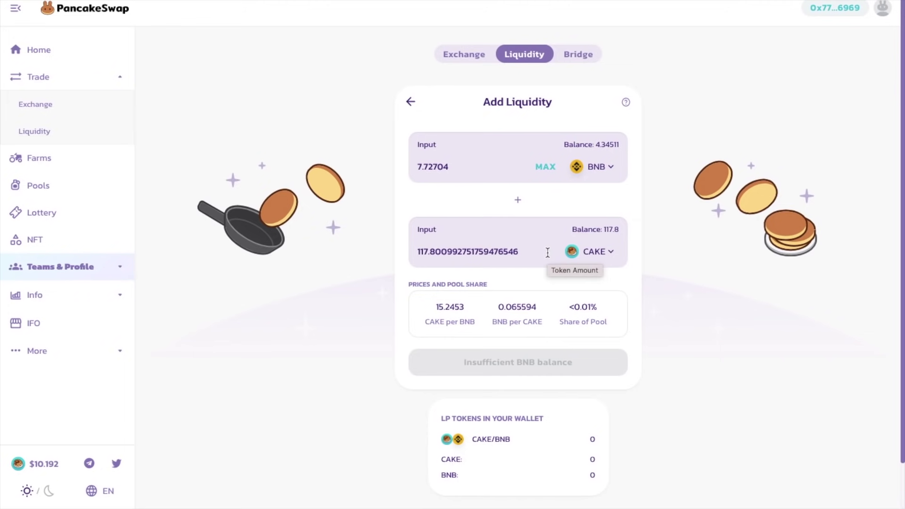
pyautogui.click(464, 168)
pyautogui.moveTo(463, 168); pyautogui.dragTo(411, 162)
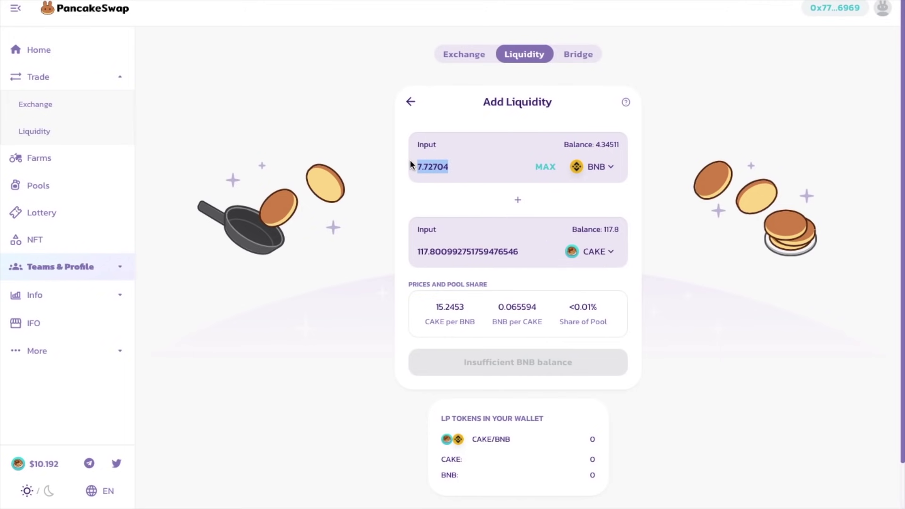
pyautogui.write('4')
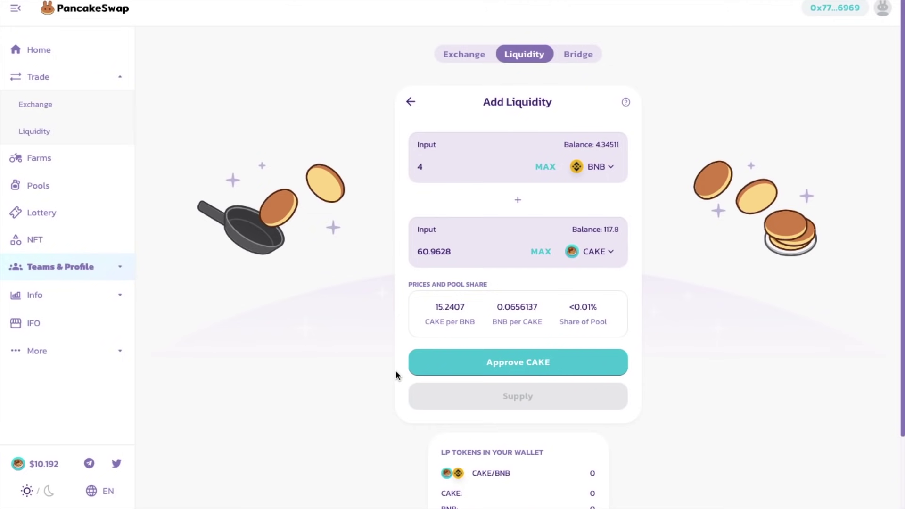
pyautogui.click(437, 359)
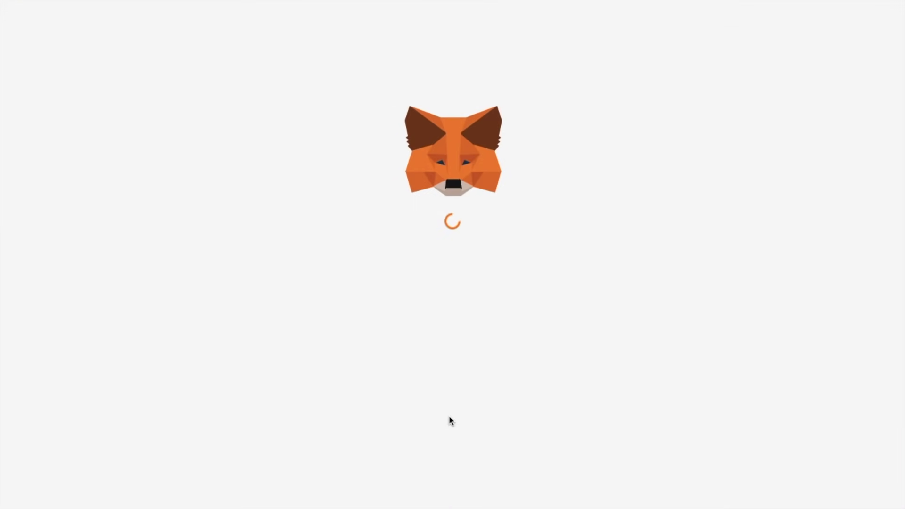
# Approve CAKE spending and confirm supplying 4 BNB with 60.9628 CAKE to the BNB-CAKE pool
pyautogui.click(483, 435)
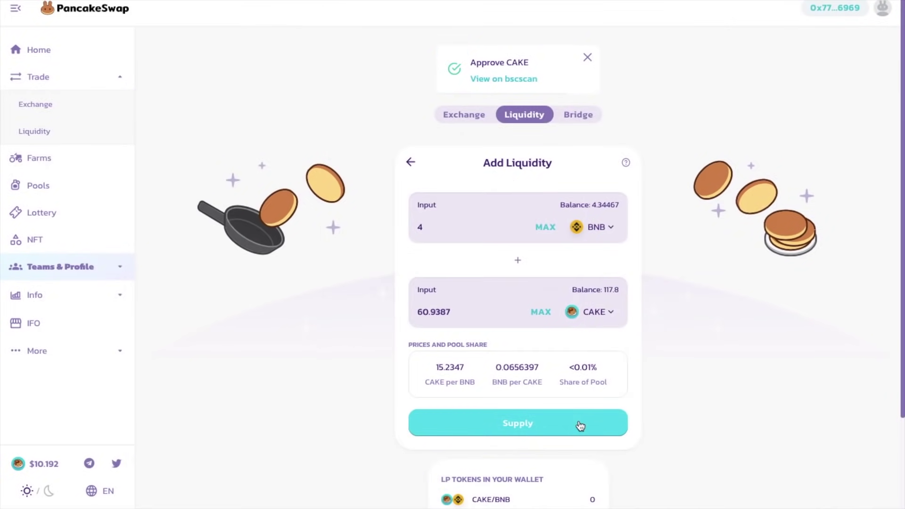
pyautogui.click(579, 426)
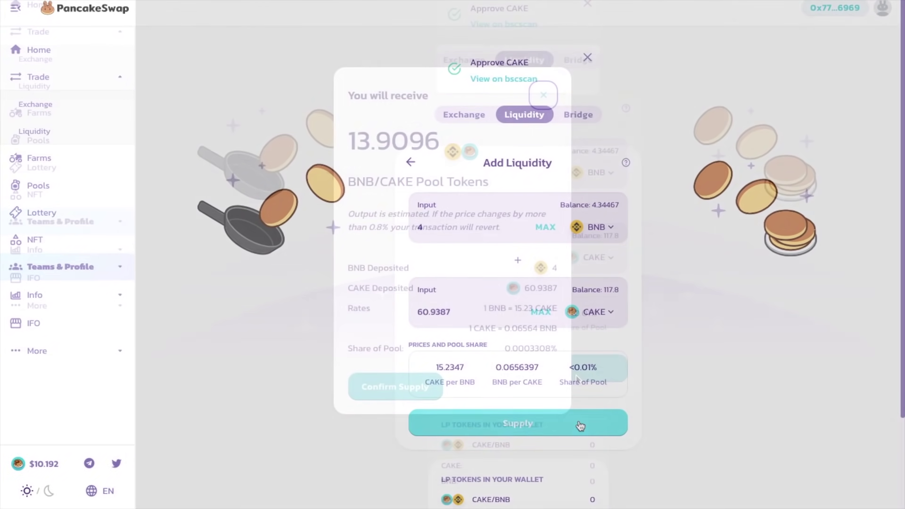
pyautogui.scroll(-1, 550, 380)
pyautogui.click(424, 391)
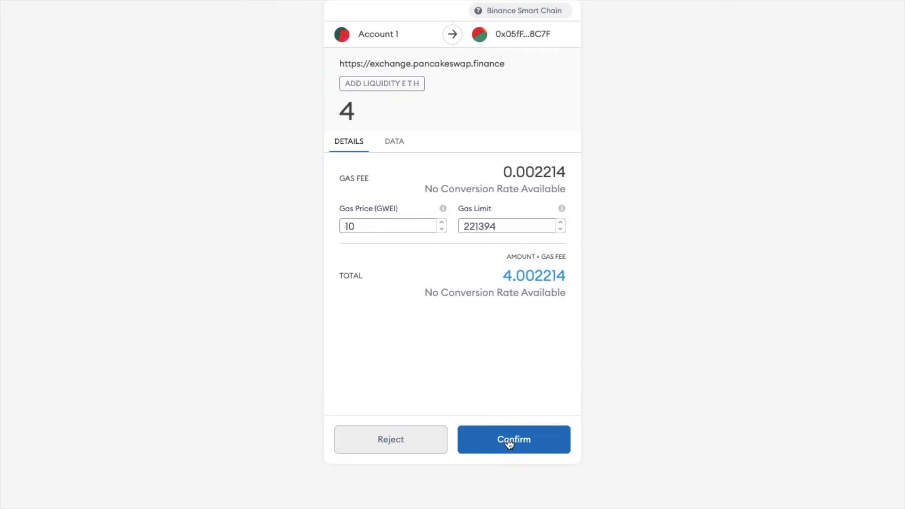
pyautogui.click(509, 443)
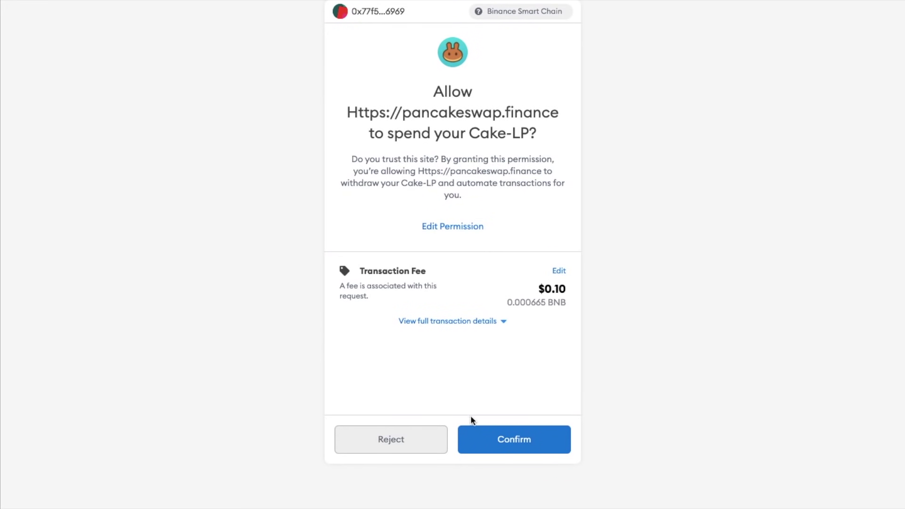
# Approve Cake-LP spending and stake all 13.897 LP tokens in the CAKE-BNB farm
pyautogui.click(501, 439)
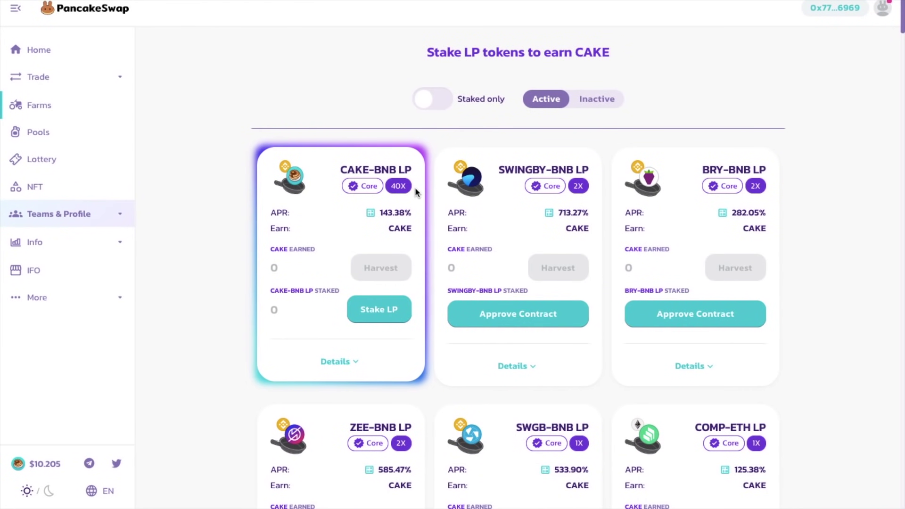
pyautogui.click(392, 311)
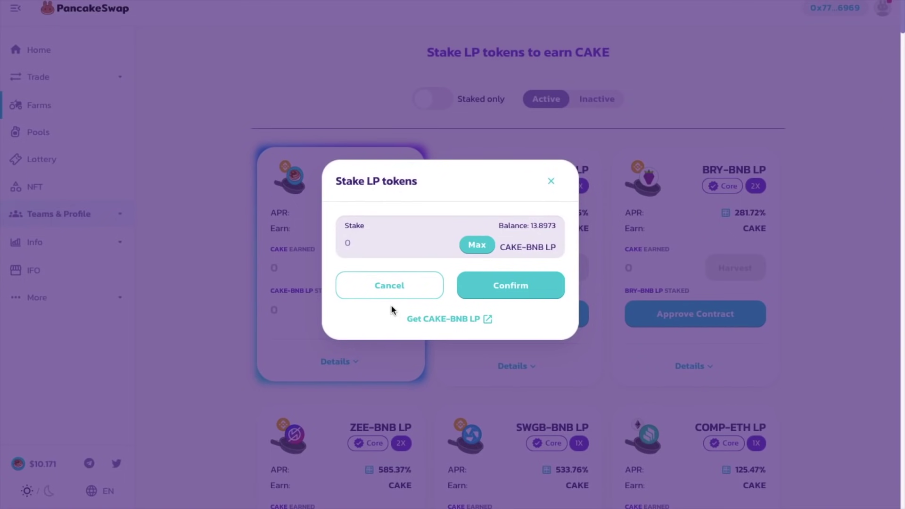
pyautogui.click(470, 246)
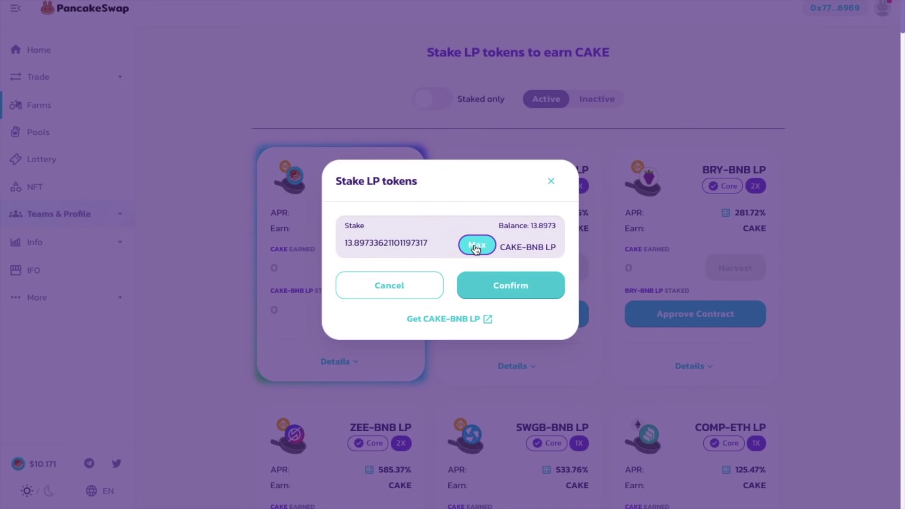
pyautogui.click(520, 290)
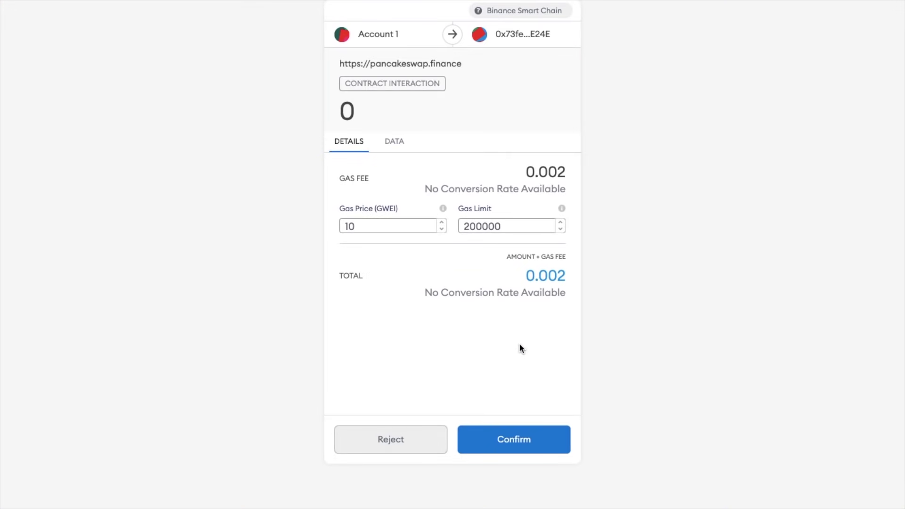
pyautogui.click(517, 440)
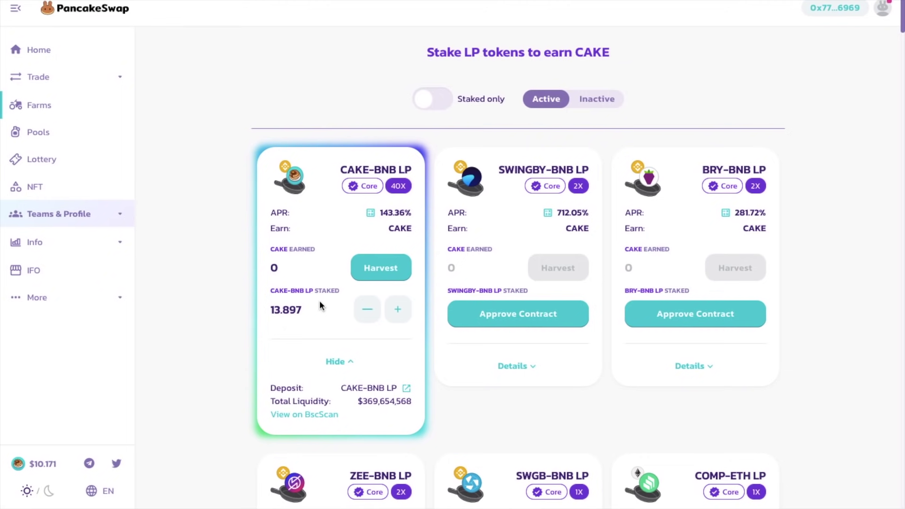
# Preview the CAKE-BNB farm's unstake and stake-more forms, closing both without changes
pyautogui.click(367, 312)
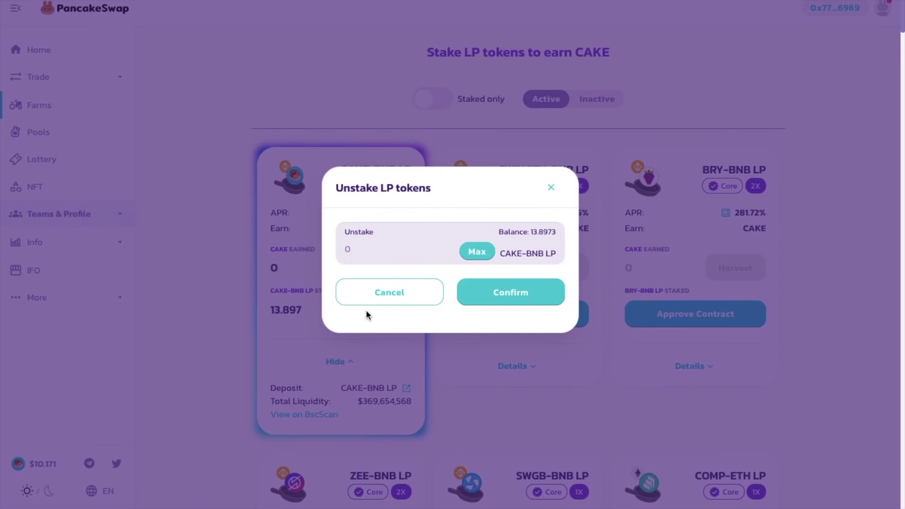
pyautogui.click(368, 333)
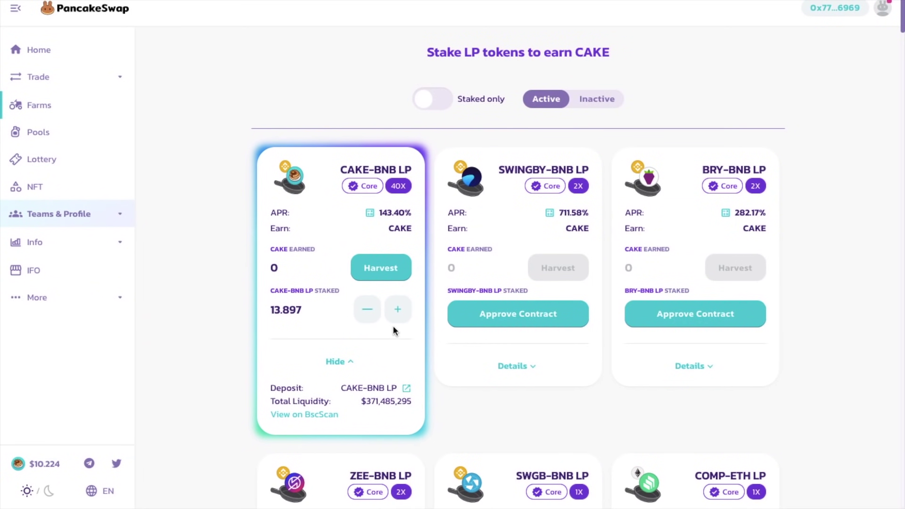
pyautogui.click(397, 312)
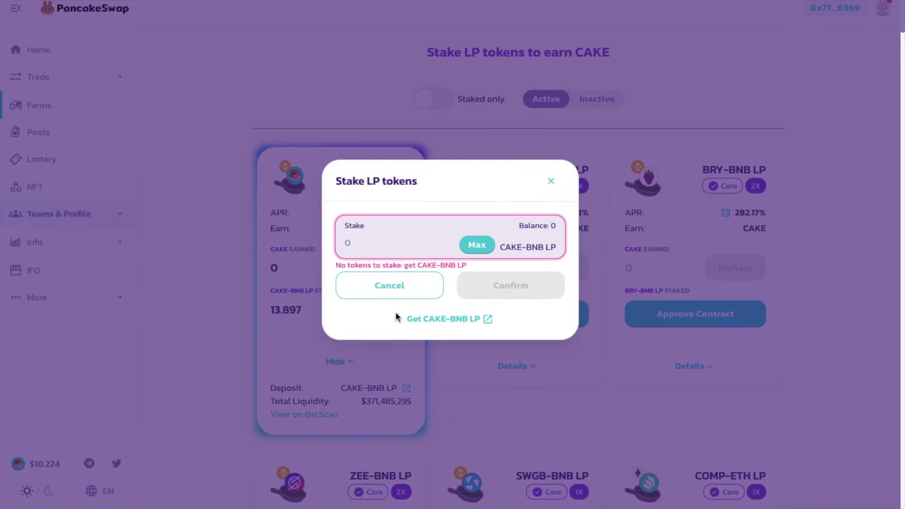
pyautogui.click(379, 293)
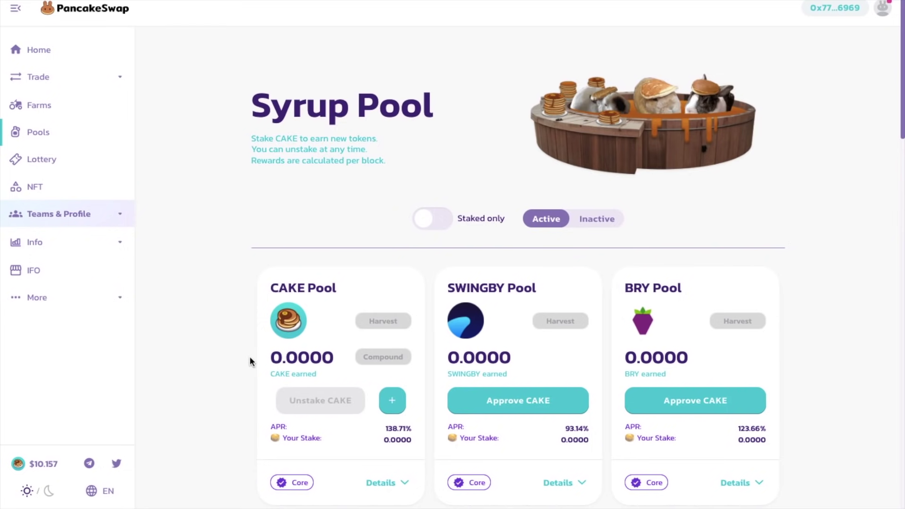
# Deposit the full 61.529 CAKE balance into the CAKE Pool and confirm it in MetaMask
pyautogui.click(392, 402)
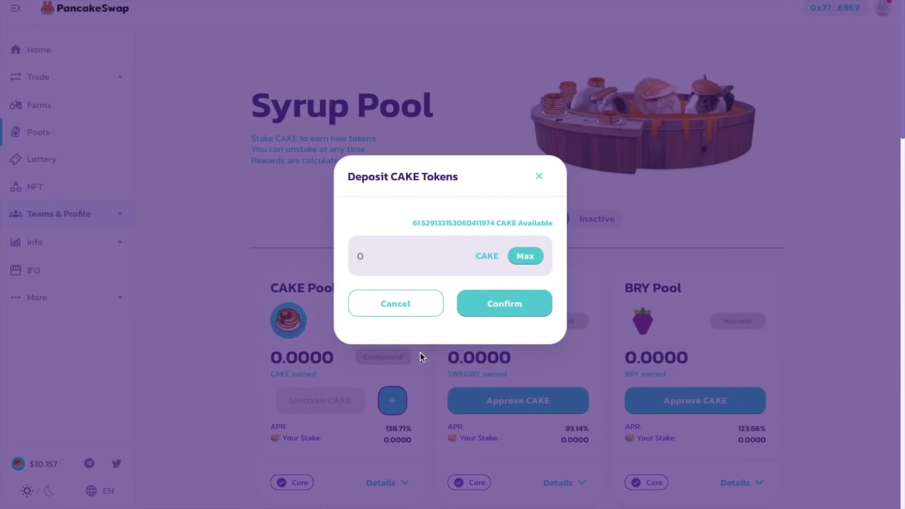
pyautogui.click(524, 257)
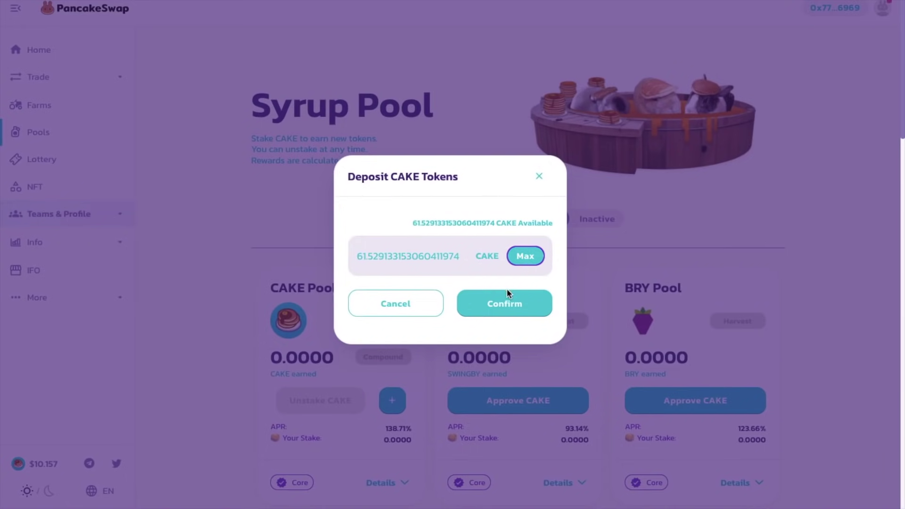
pyautogui.click(505, 303)
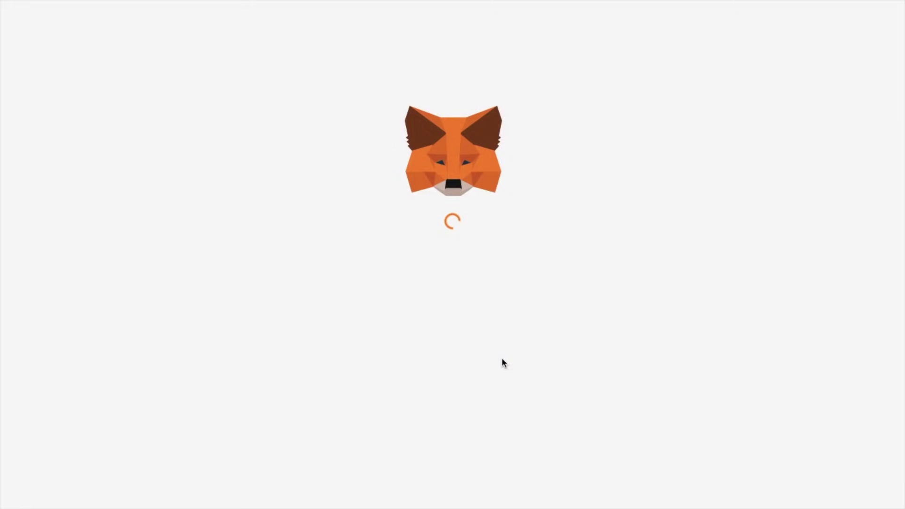
pyautogui.click(510, 445)
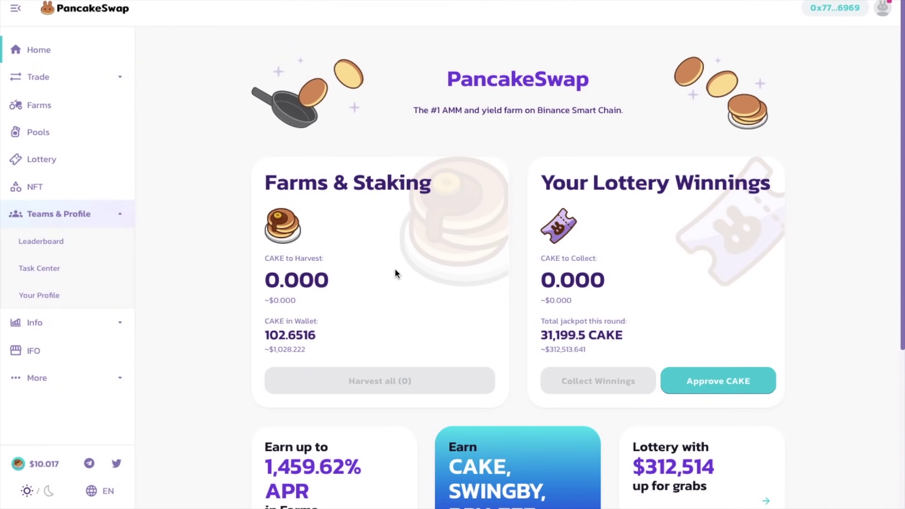
# Approve CAKE for Lottery Winnings, then browse NFT bunnies like Sleepy, Sunny, Churro and Swapsies
pyautogui.click(723, 382)
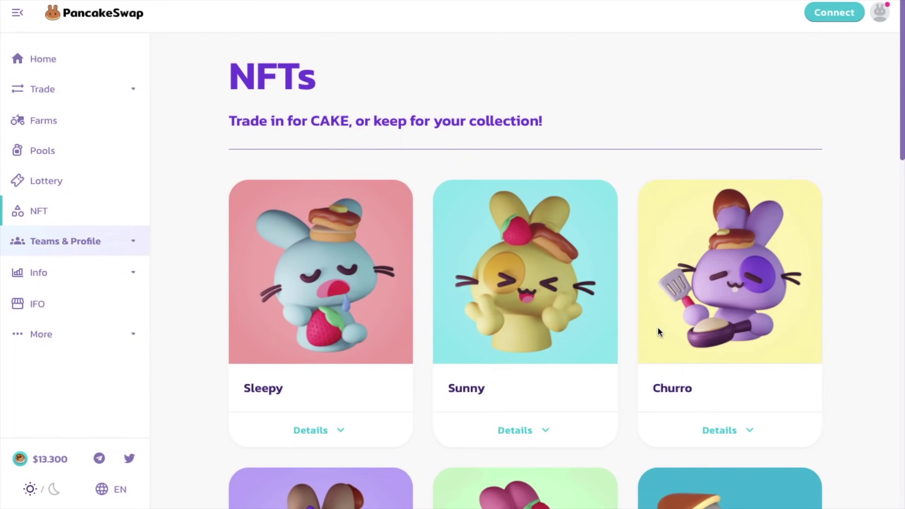
pyautogui.scroll(-2, 658, 332)
pyautogui.scroll(-1, 659, 331)
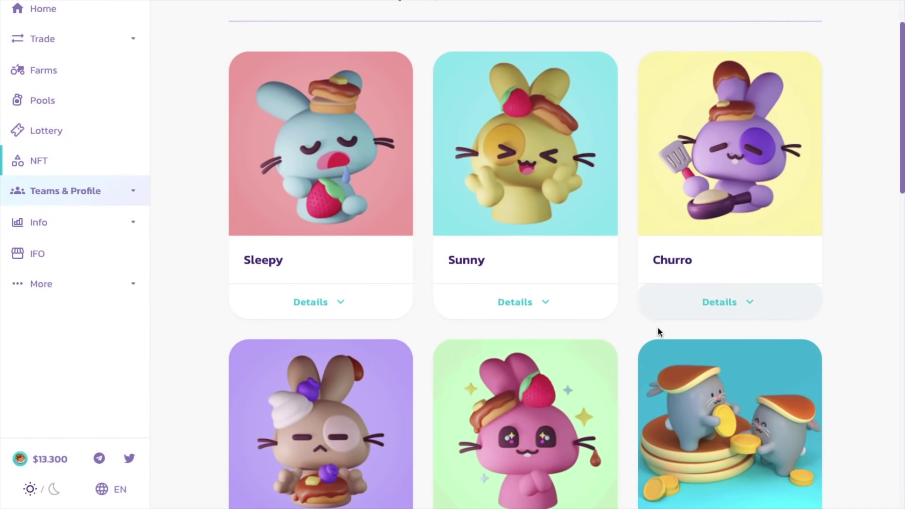
pyautogui.scroll(-1, 658, 332)
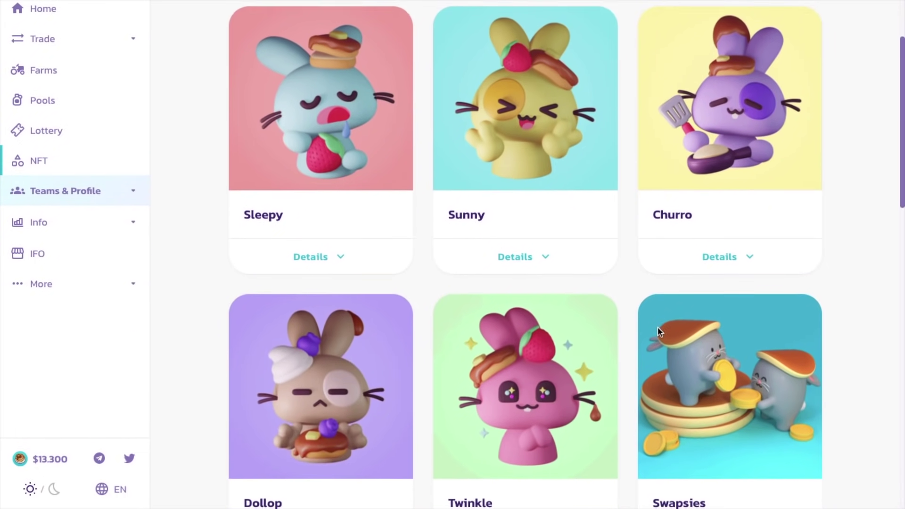
pyautogui.scroll(-1, 658, 332)
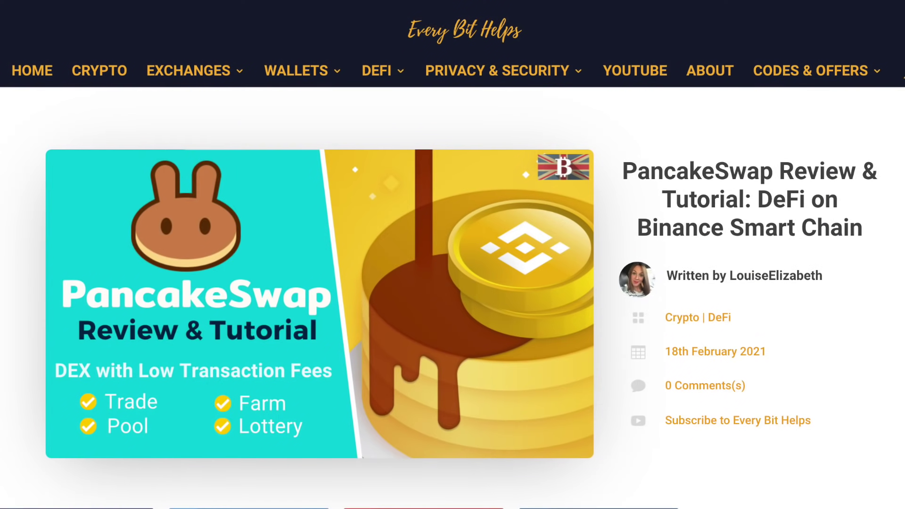